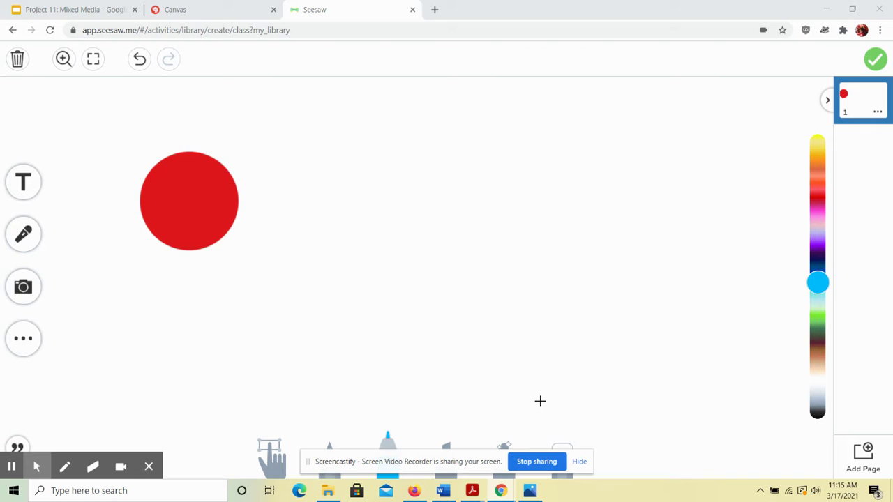
Step: Expand the left toolbar's more-tools menu to show Shapes, Background, Link and Voice
left_click(36, 338)
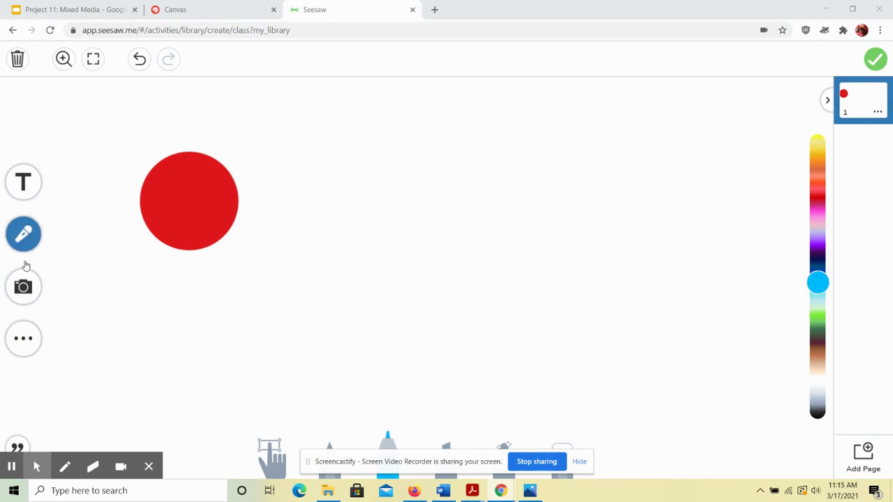
Step: Add a new circle from the Shapes collection
left_click(23, 339)
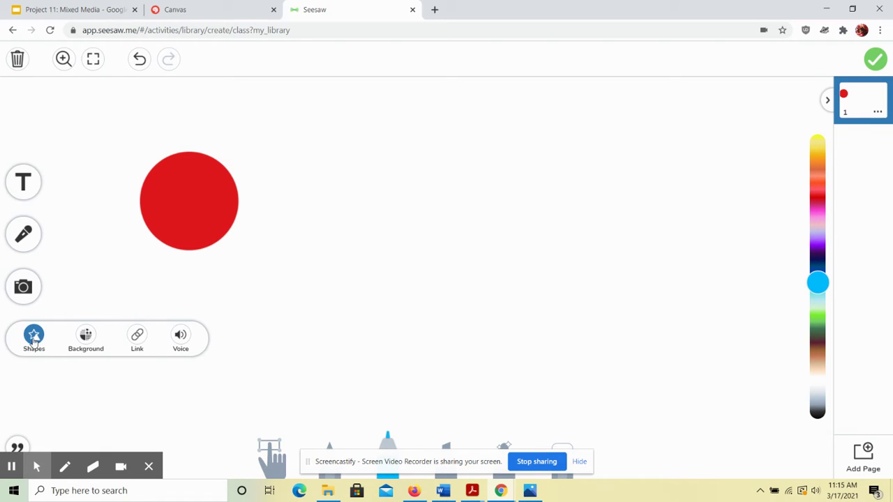
left_click(34, 339)
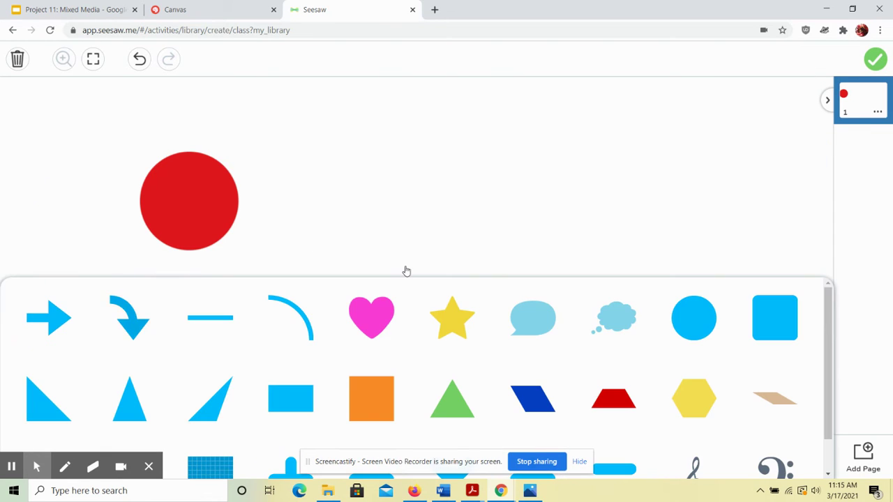
left_click(698, 321)
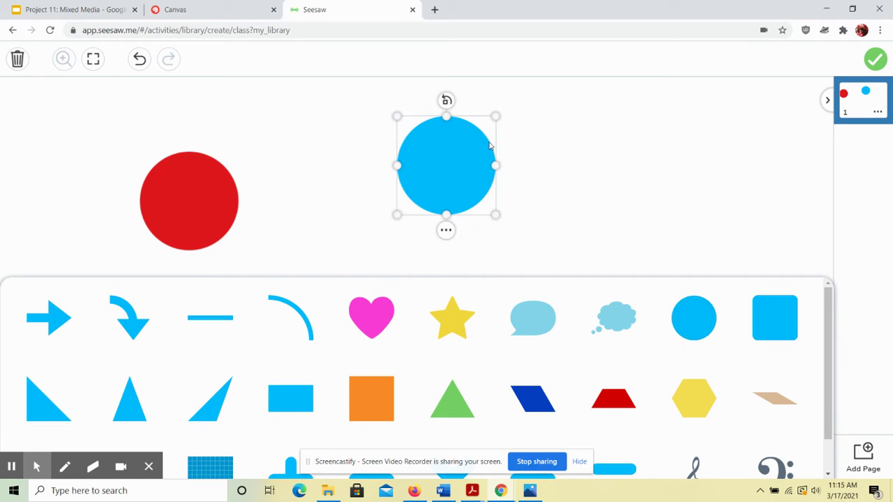
left_click(451, 143)
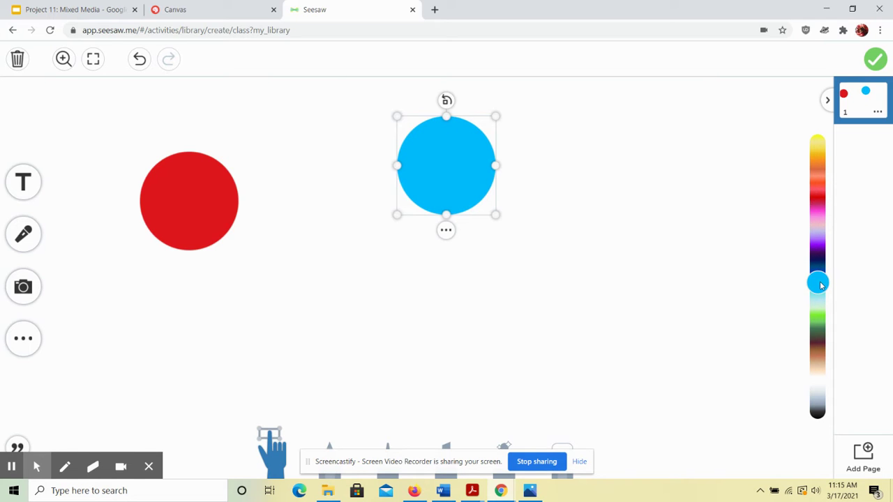
Step: Colour the new circle pink, move it to the right side and resize it slightly
left_click_drag(821, 285, 816, 209)
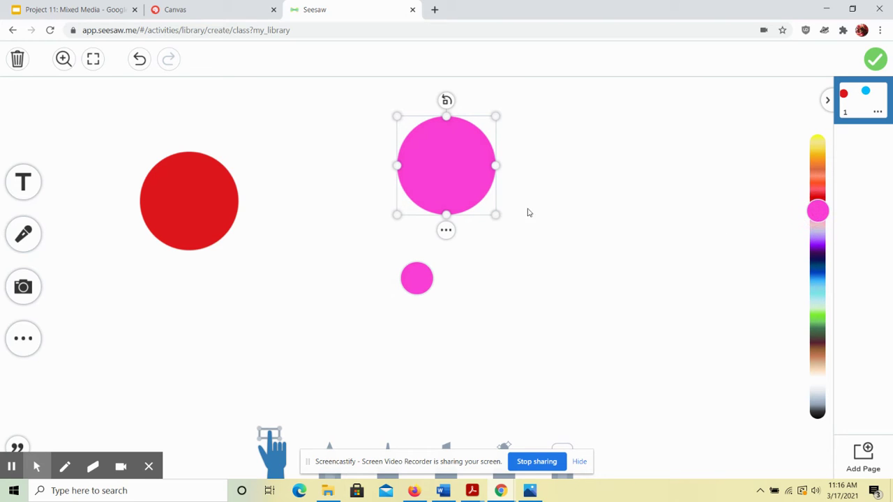
left_click_drag(443, 150, 680, 229)
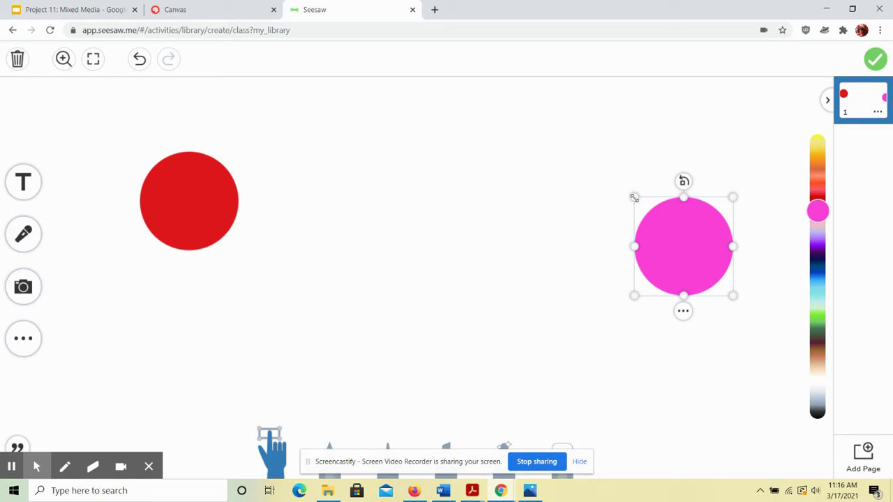
left_click_drag(633, 198, 620, 222)
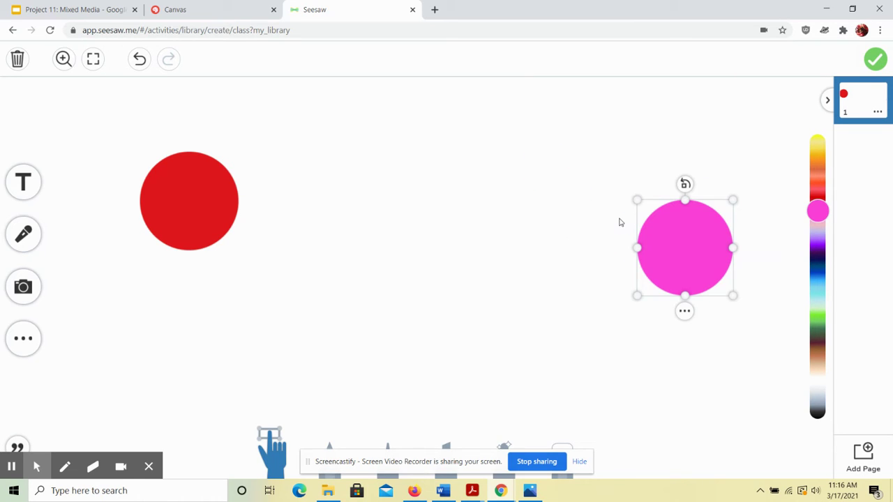
Step: Add another circle, colour it orange and move it lower on the left
left_click(411, 282)
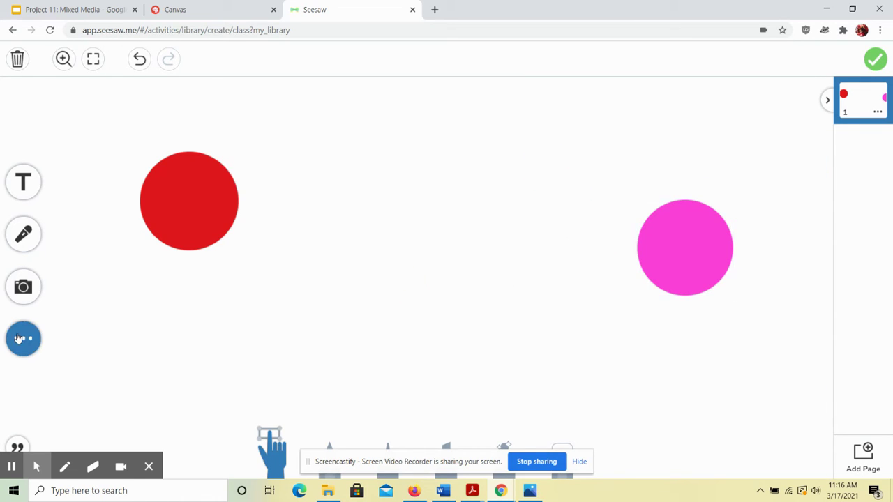
left_click(24, 340)
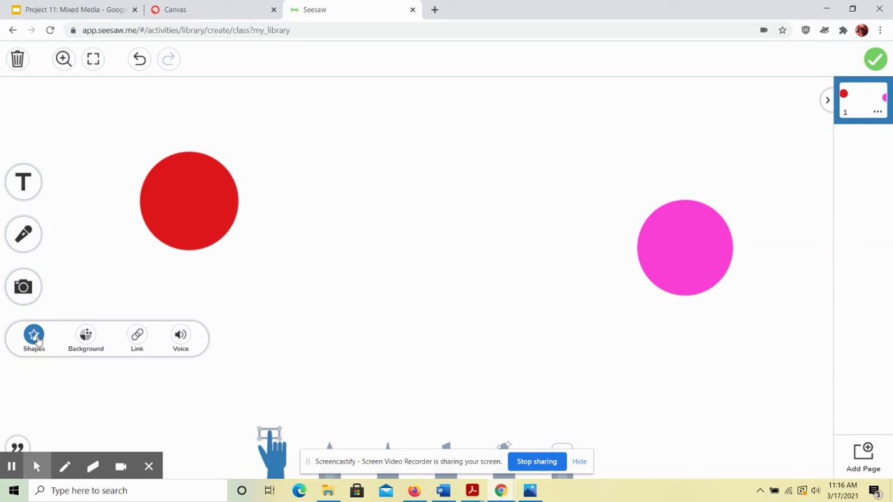
left_click(34, 338)
left_click(694, 318)
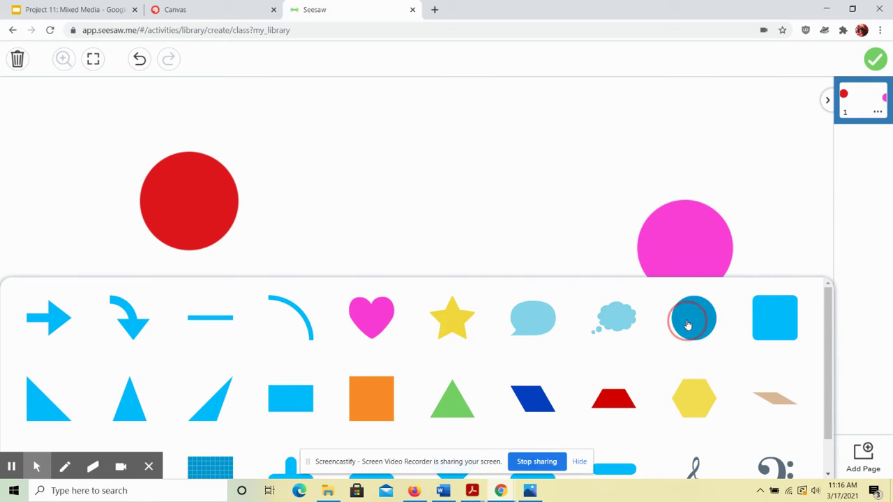
left_click(321, 172)
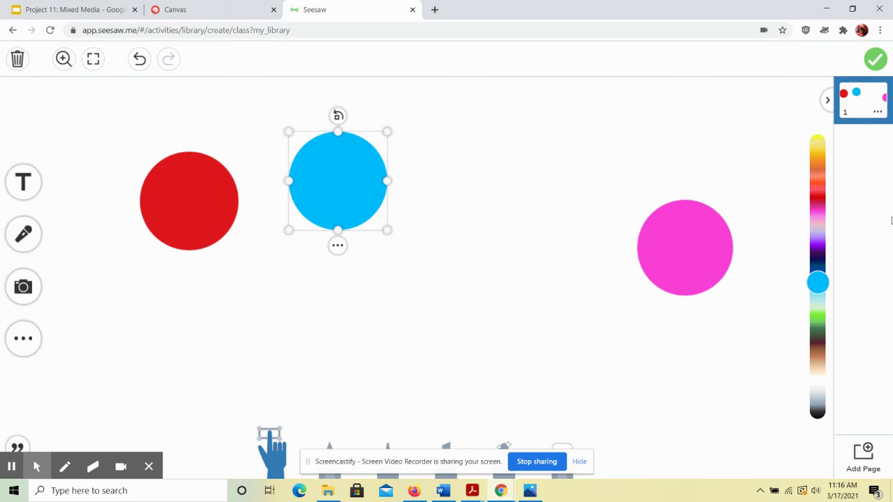
left_click_drag(818, 282, 816, 156)
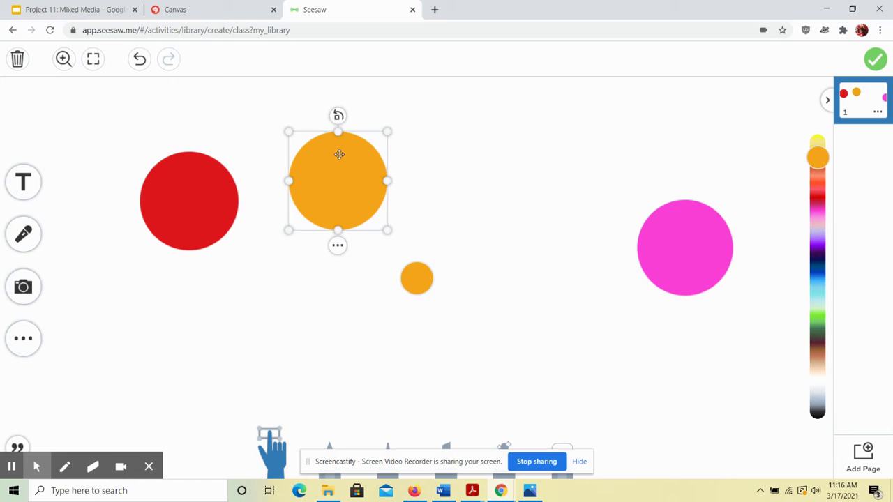
left_click_drag(339, 154, 323, 263)
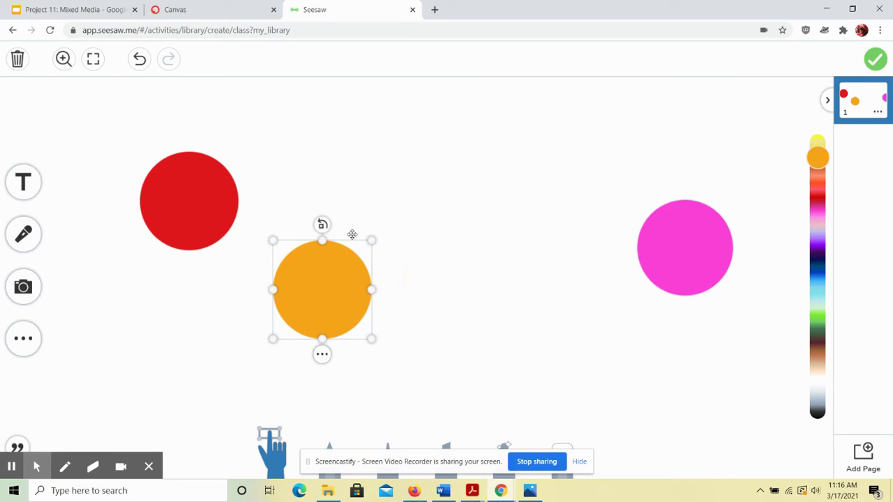
Step: Add a third circle, colour it purple and move it toward the page centre
left_click(23, 352)
left_click(34, 333)
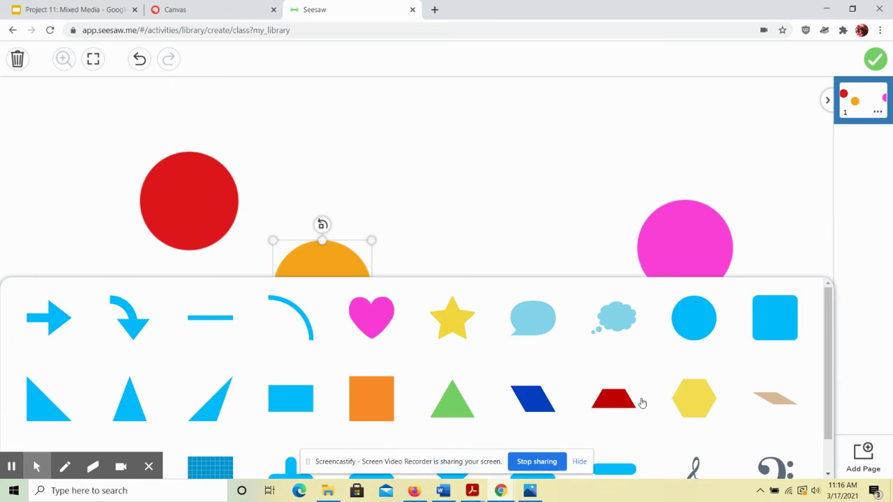
left_click(695, 321)
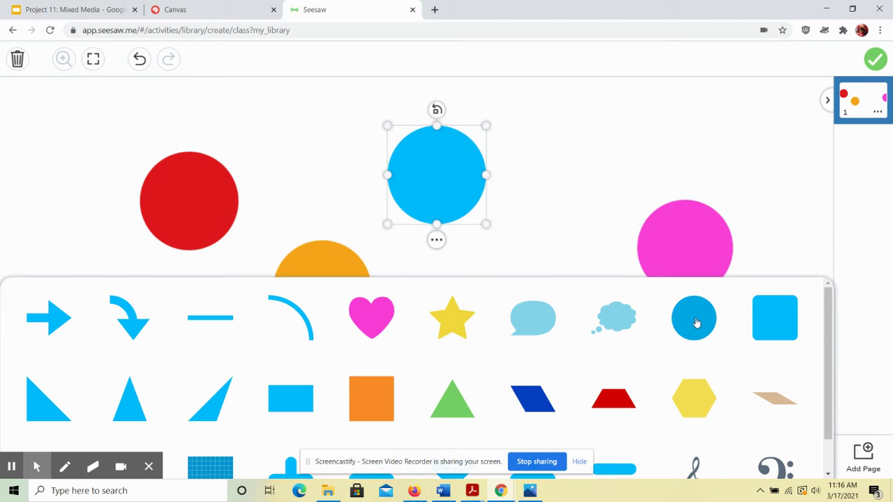
left_click(436, 158)
left_click_drag(822, 284, 825, 249)
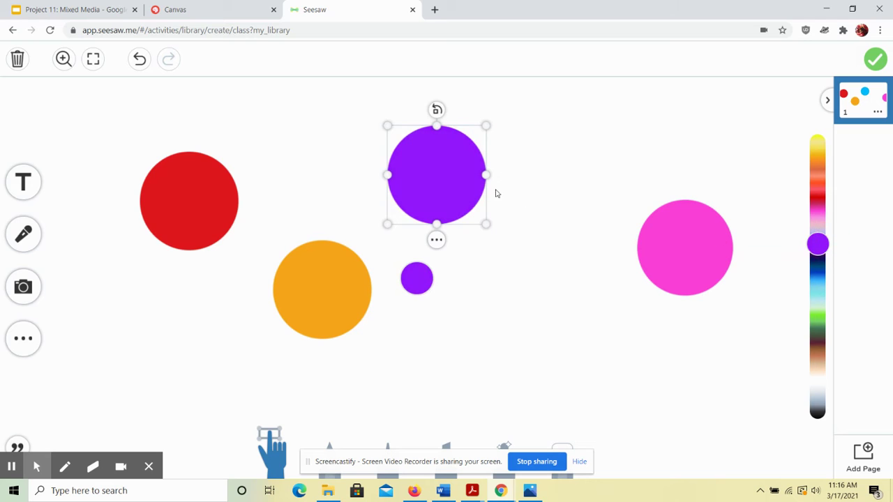
left_click_drag(440, 168, 467, 199)
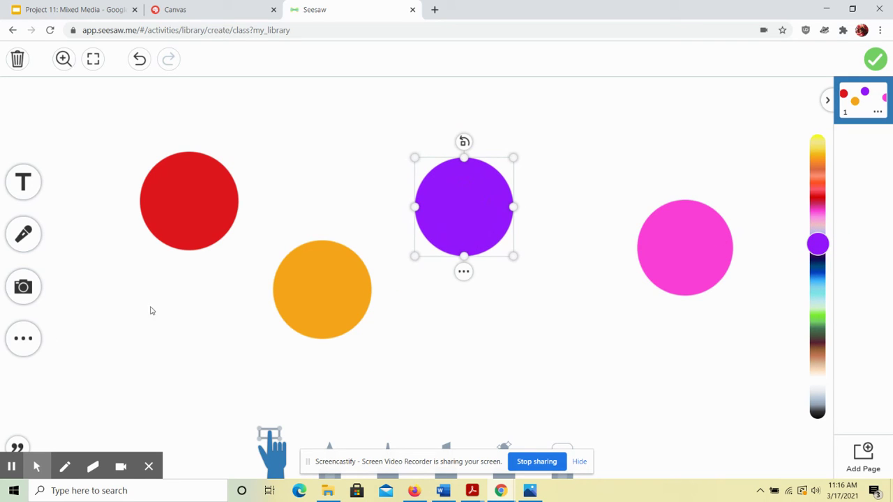
Step: Add a light blue circle and move it off the purple one to the lower right
left_click(11, 347)
left_click(34, 341)
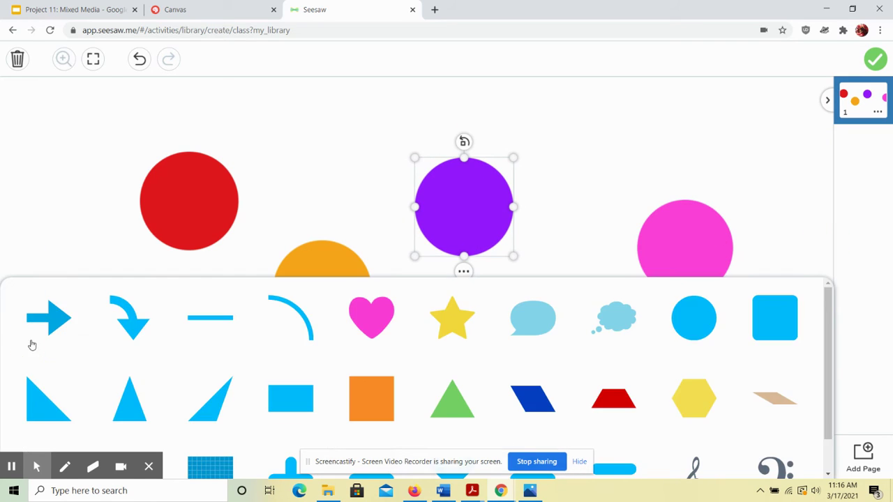
left_click(676, 330)
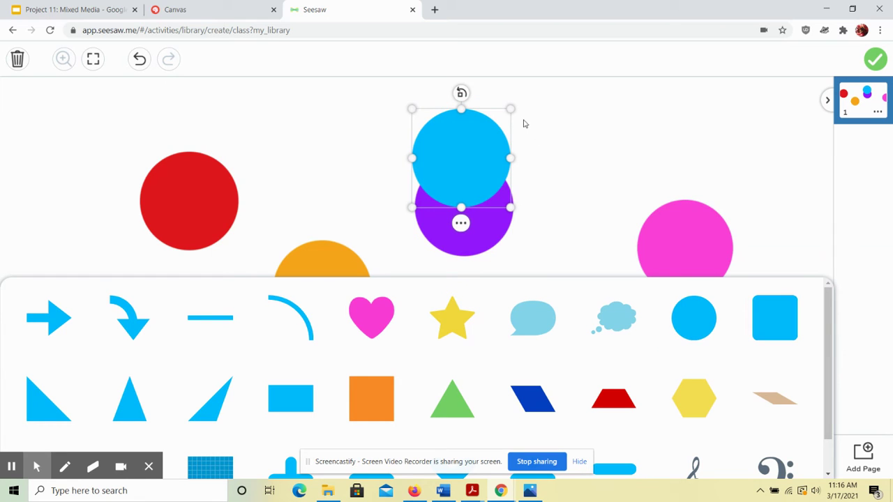
left_click(575, 239)
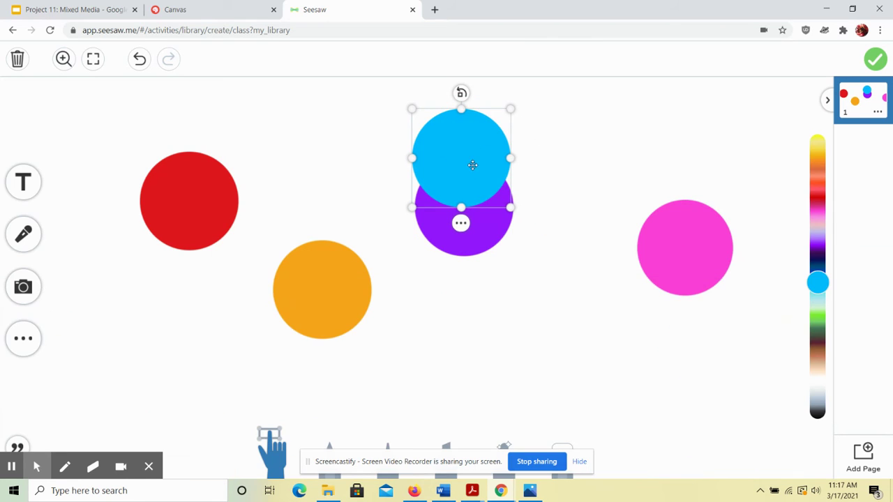
left_click_drag(473, 164, 576, 304)
Step: Recolour the light blue circle dark navy blue and deselect it
left_click(818, 283)
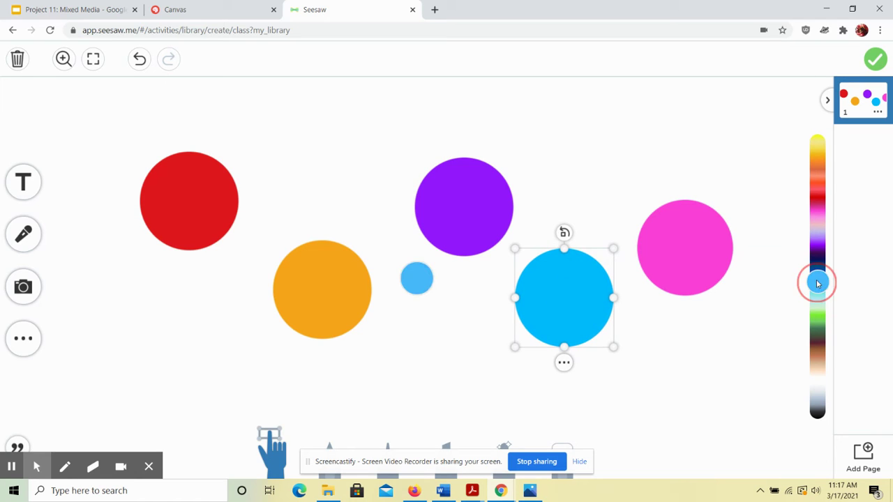
left_click_drag(819, 284, 821, 272)
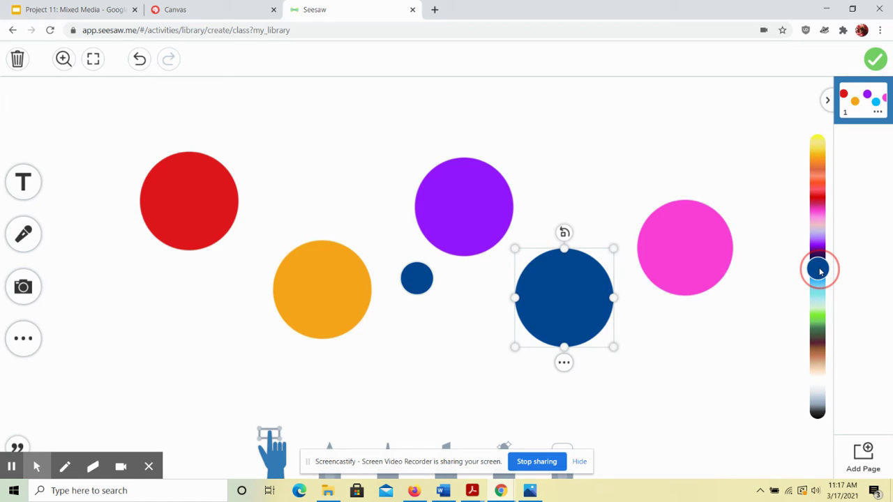
left_click(708, 340)
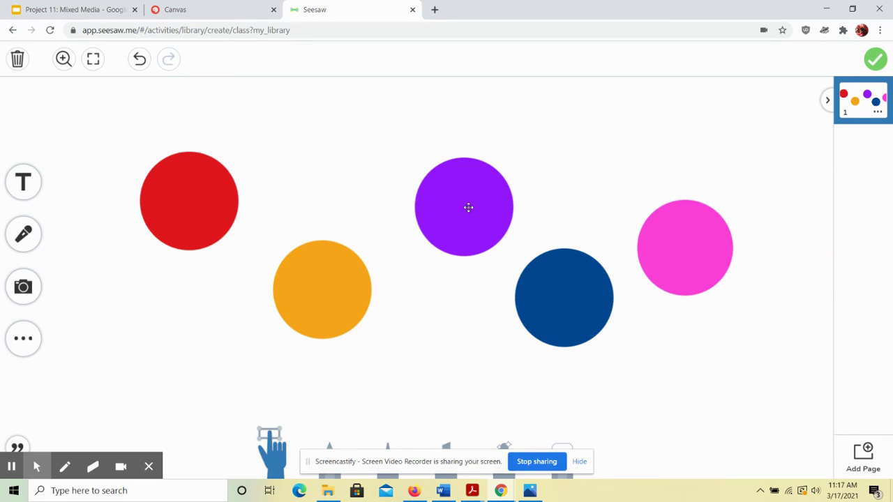
Step: With the marker, draw dark blue petals around the blue circle and orange petals around the orange one
left_click(389, 447)
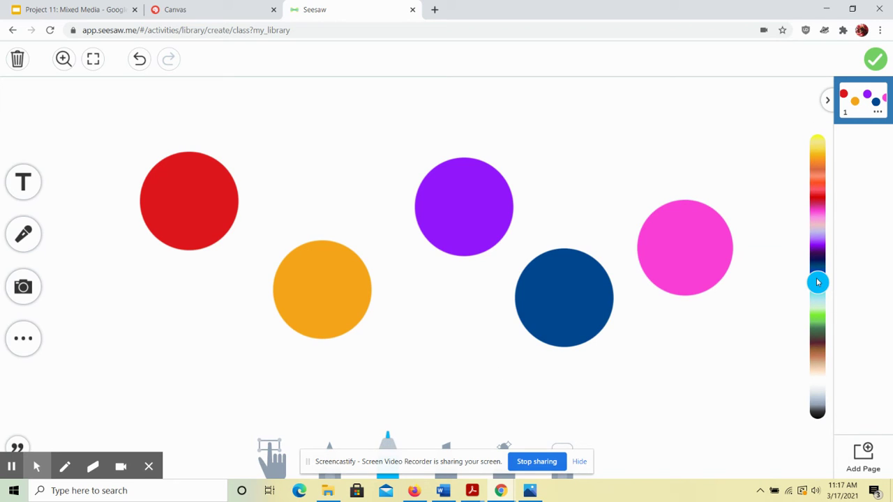
left_click_drag(819, 281, 817, 267)
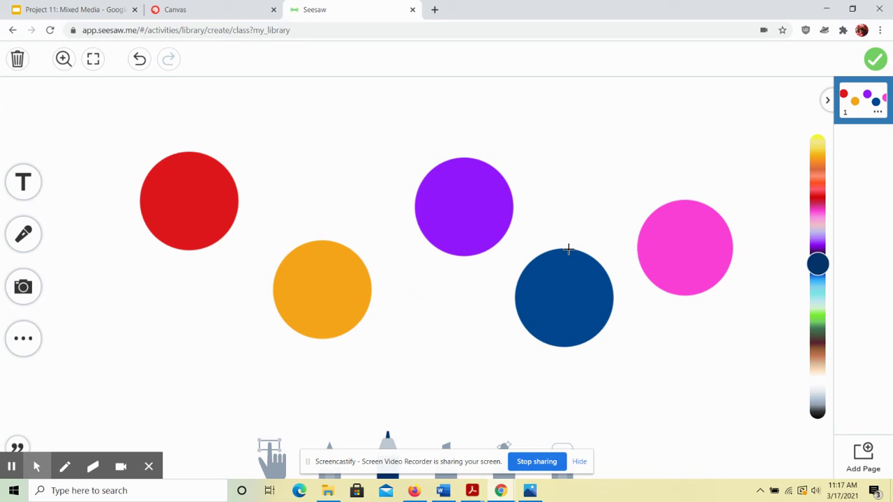
mouse_move(571, 240)
left_mouse_down()
mouse_move(564, 217)
mouse_move(537, 220)
mouse_move(540, 243)
mouse_move(524, 233)
mouse_move(510, 254)
mouse_move(526, 268)
mouse_move(495, 264)
mouse_move(499, 283)
mouse_move(514, 291)
mouse_move(498, 294)
mouse_move(493, 309)
mouse_move(518, 323)
mouse_move(523, 360)
mouse_move(536, 346)
mouse_move(538, 367)
mouse_move(564, 362)
mouse_move(564, 353)
mouse_move(584, 371)
mouse_move(586, 345)
mouse_move(619, 358)
mouse_move(616, 331)
mouse_move(634, 328)
mouse_move(618, 298)
mouse_move(630, 269)
mouse_move(604, 259)
mouse_move(614, 223)
mouse_move(591, 255)
mouse_move(592, 215)
mouse_move(576, 221)
mouse_move(573, 236)
left_mouse_up()
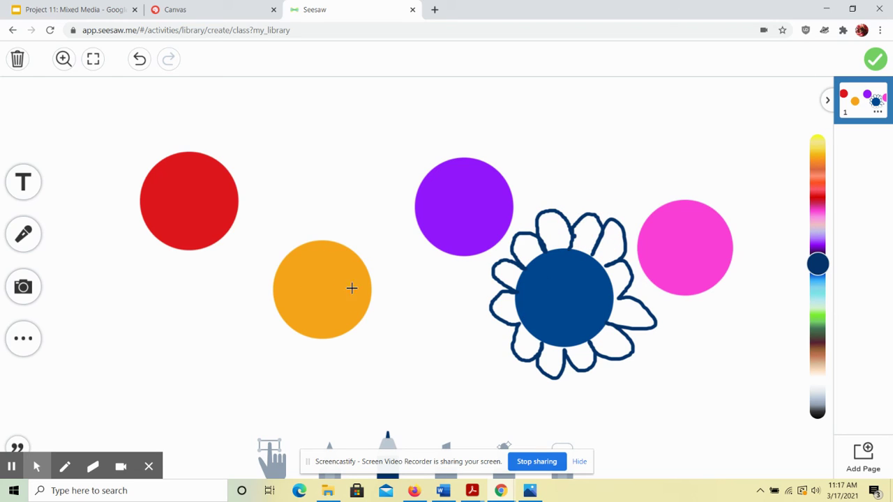
left_click_drag(808, 253, 829, 161)
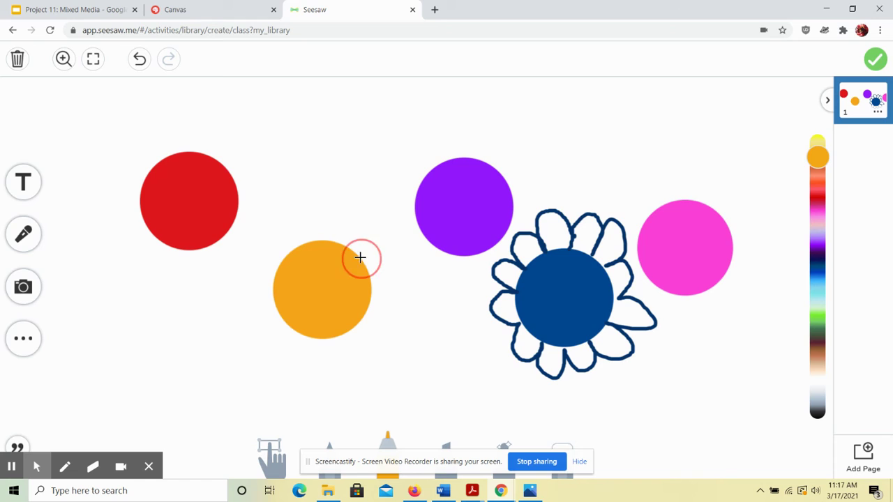
mouse_move(360, 258)
left_mouse_down()
mouse_move(370, 229)
mouse_move(351, 153)
mouse_move(325, 191)
mouse_move(314, 242)
mouse_move(277, 207)
mouse_move(243, 198)
mouse_move(261, 265)
mouse_move(277, 277)
mouse_move(190, 297)
mouse_move(209, 311)
mouse_move(283, 321)
mouse_move(253, 381)
mouse_move(280, 389)
mouse_move(333, 341)
mouse_move(340, 361)
mouse_move(395, 381)
mouse_move(395, 333)
mouse_move(369, 307)
mouse_move(414, 307)
mouse_move(455, 272)
mouse_move(356, 259)
left_mouse_up()
Step: Draw red petal loops around the red circle, then set the marker colour to dark grey
left_click_drag(818, 158, 819, 200)
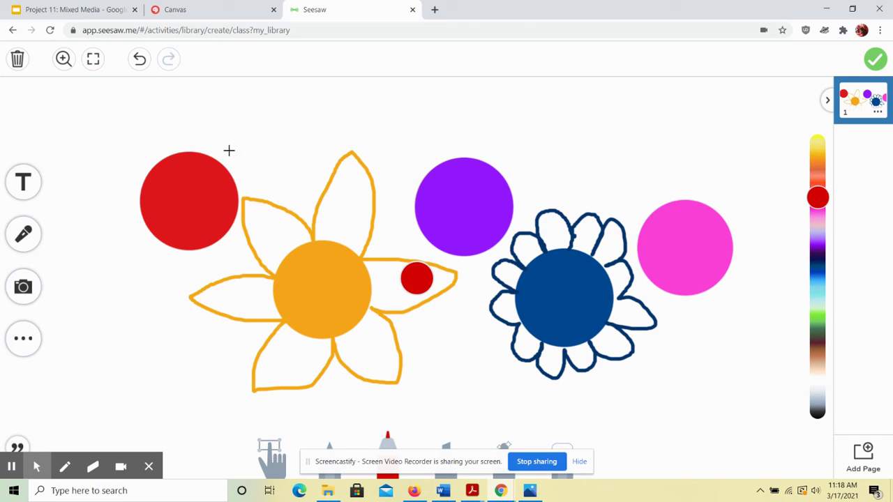
mouse_move(204, 151)
left_mouse_down()
mouse_move(217, 124)
mouse_move(212, 83)
mouse_move(187, 143)
mouse_move(189, 108)
mouse_move(159, 88)
mouse_move(170, 139)
mouse_move(135, 104)
mouse_move(149, 156)
mouse_move(88, 136)
mouse_move(137, 176)
mouse_move(85, 175)
mouse_move(94, 200)
mouse_move(143, 203)
mouse_move(117, 201)
mouse_move(94, 243)
mouse_move(145, 235)
mouse_move(126, 287)
mouse_move(173, 247)
mouse_move(153, 311)
mouse_move(190, 250)
mouse_move(205, 312)
mouse_move(222, 255)
mouse_move(216, 244)
mouse_move(284, 293)
mouse_move(247, 229)
mouse_move(279, 236)
mouse_move(269, 189)
mouse_move(244, 195)
mouse_move(289, 135)
mouse_move(231, 167)
mouse_move(259, 128)
mouse_move(225, 120)
mouse_move(200, 144)
mouse_move(213, 155)
left_mouse_up()
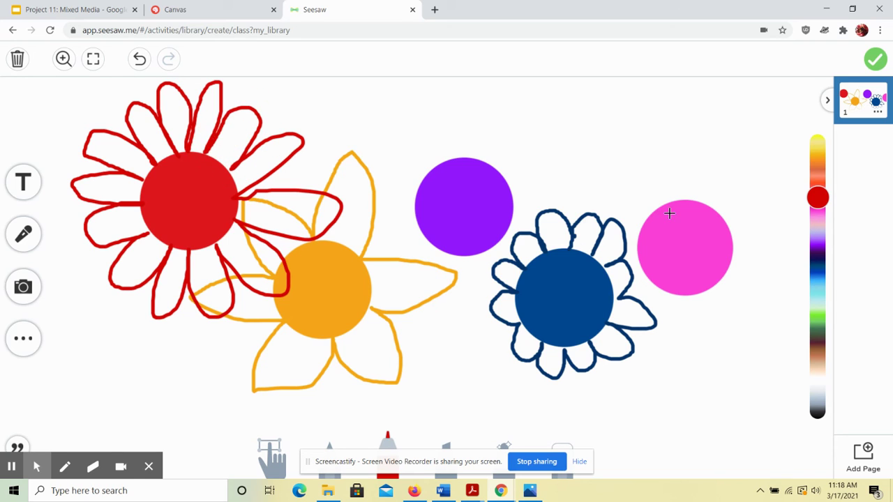
left_click_drag(817, 198, 833, 417)
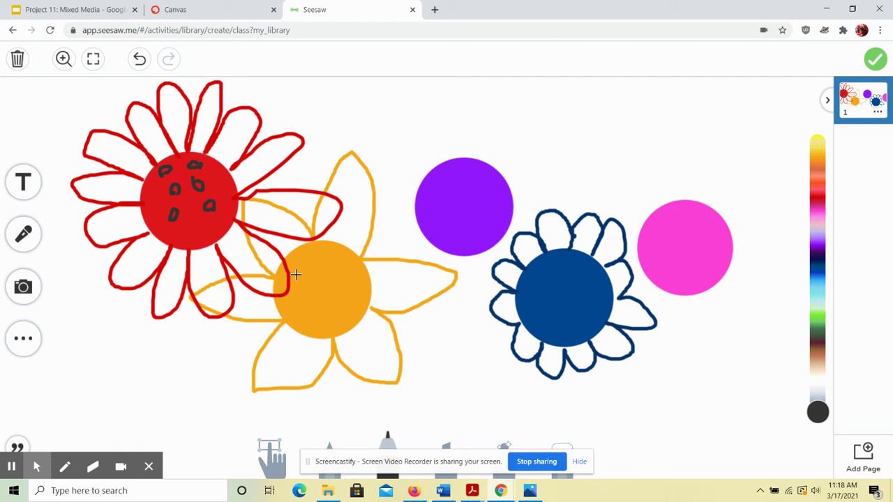
Step: Draw dark rings inside the orange flower's centre and a small ring in the blue centre
mouse_move(291, 265)
left_mouse_down()
mouse_move(307, 254)
mouse_move(349, 267)
left_mouse_up()
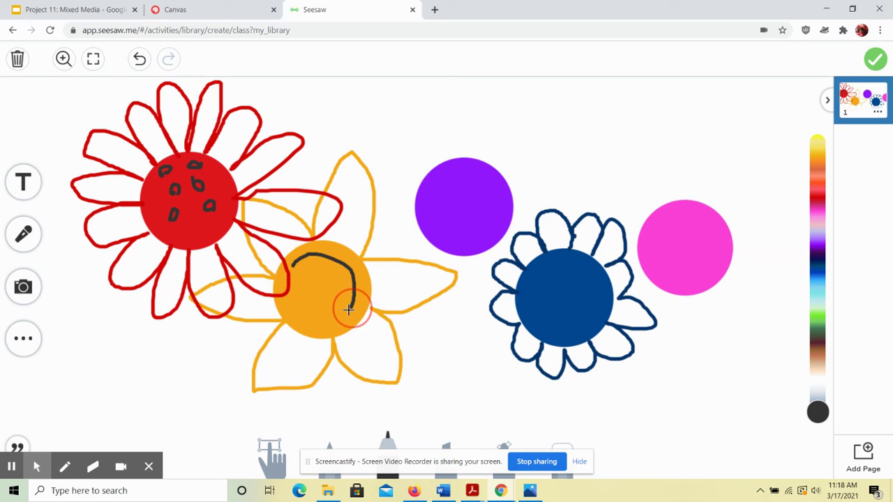
mouse_move(349, 309)
left_mouse_down()
mouse_move(312, 317)
mouse_move(287, 285)
mouse_move(301, 257)
left_mouse_up()
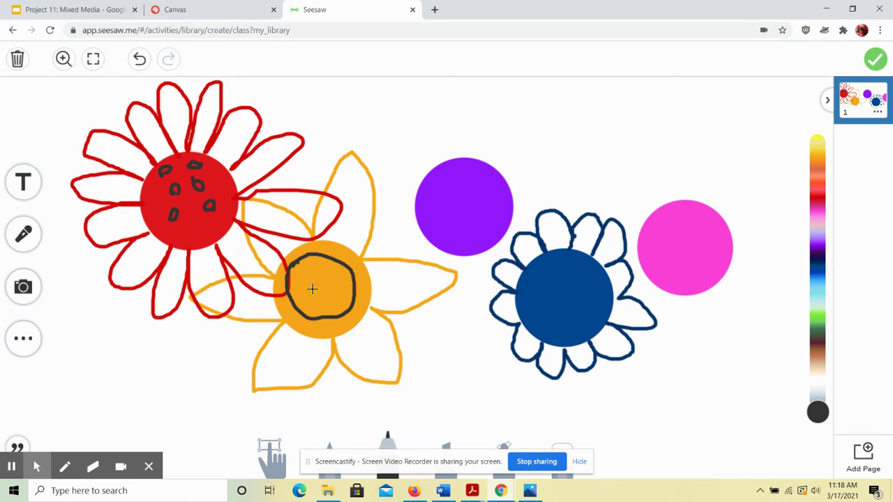
mouse_move(312, 288)
left_mouse_down()
mouse_move(300, 307)
mouse_move(347, 293)
mouse_move(307, 262)
mouse_move(303, 299)
left_mouse_up()
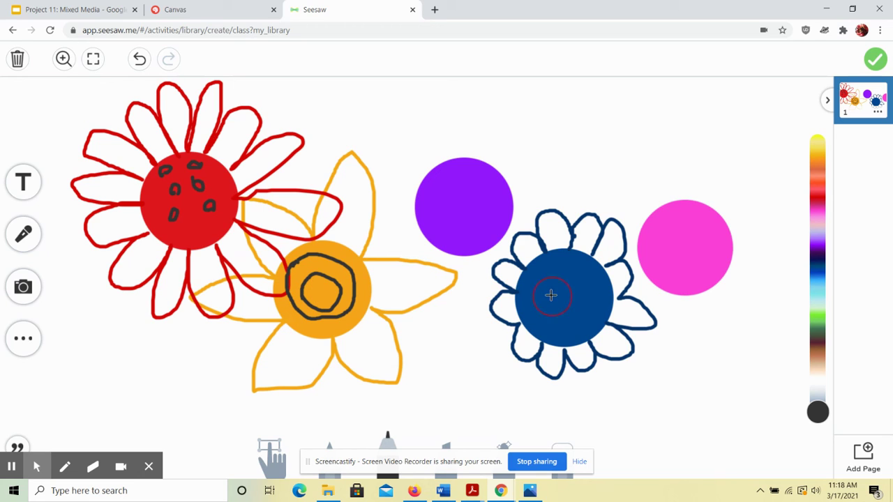
mouse_move(552, 296)
left_mouse_down()
mouse_move(570, 293)
mouse_move(542, 285)
mouse_move(558, 274)
mouse_move(593, 302)
mouse_move(544, 313)
mouse_move(540, 282)
left_mouse_up()
Step: Dot five dark seeds into the blue flower's centre
left_click(534, 277)
left_click(529, 294)
left_click(529, 318)
left_click(561, 334)
left_click(590, 325)
Step: Draw thick green stems down from the red, orange, blue, pink and purple circles with the largest pen
left_click(819, 318)
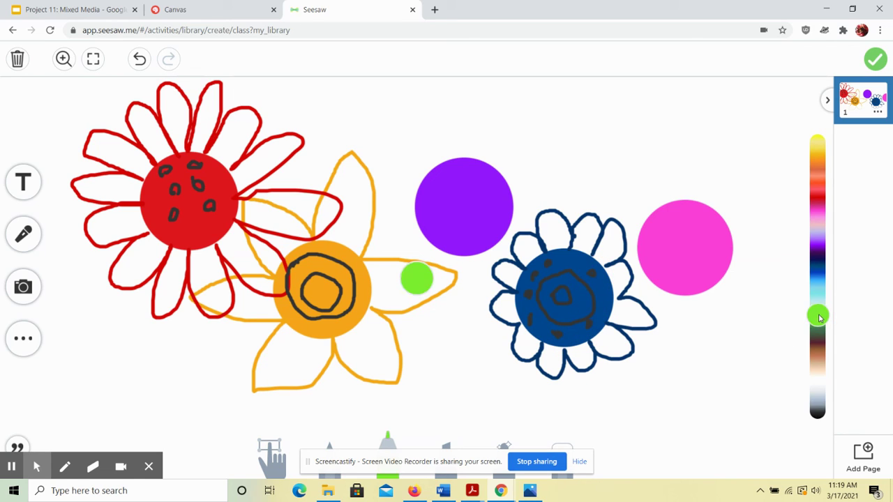
left_click(388, 441)
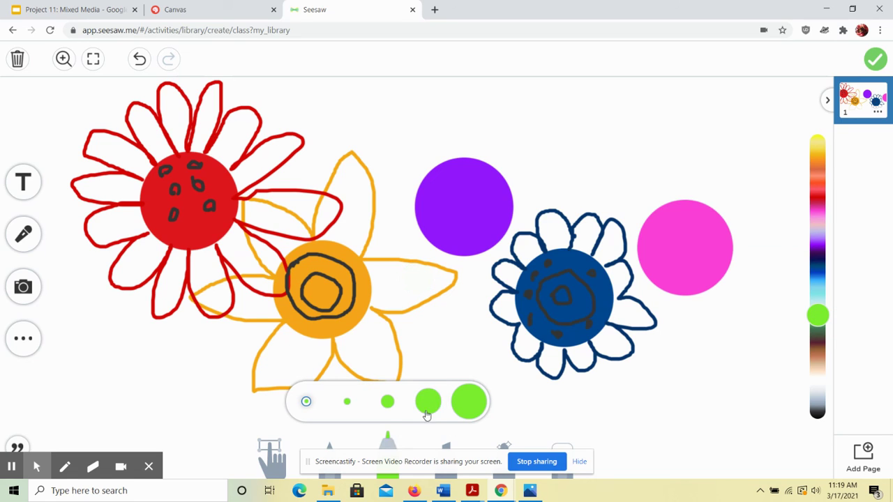
left_click(464, 405)
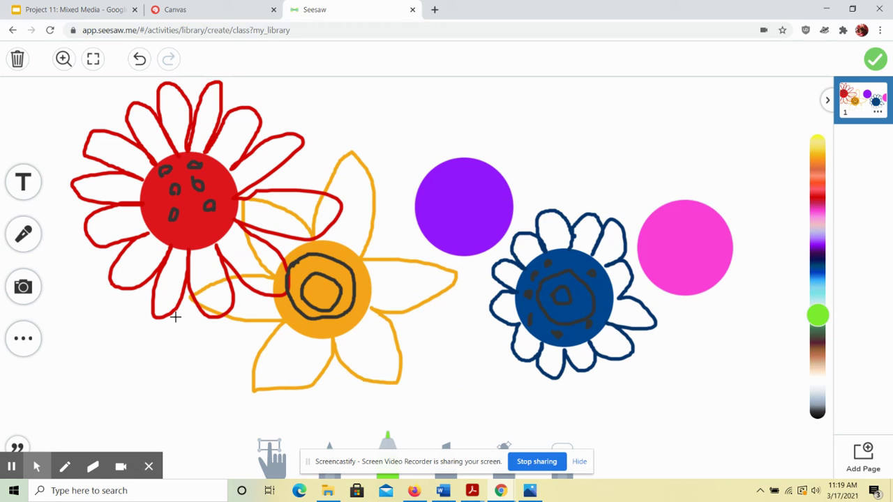
left_click_drag(183, 303, 185, 454)
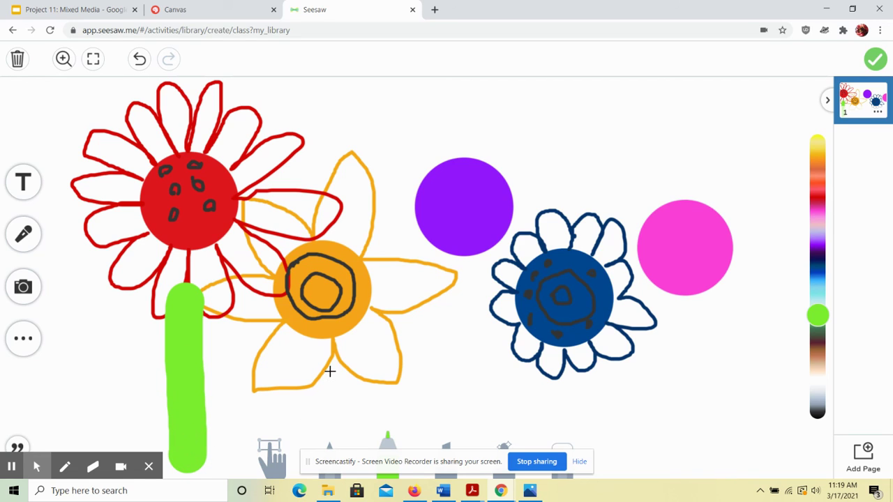
left_click_drag(330, 372, 330, 478)
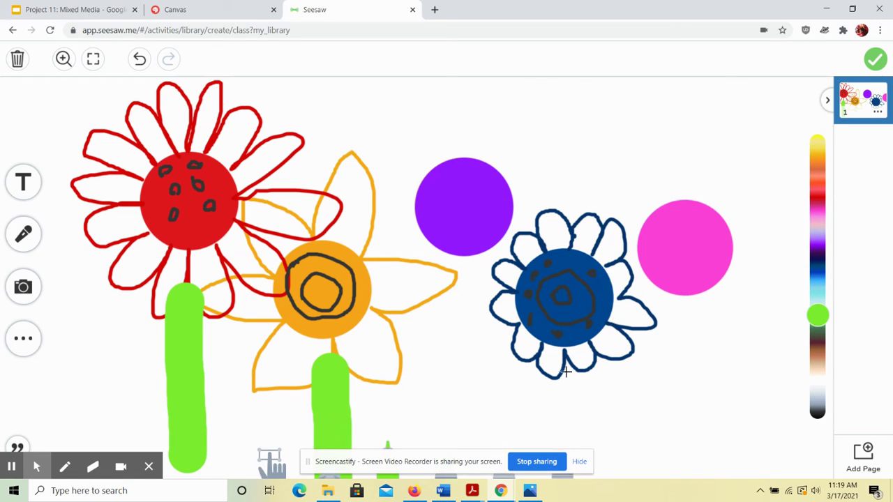
left_click_drag(566, 372, 583, 478)
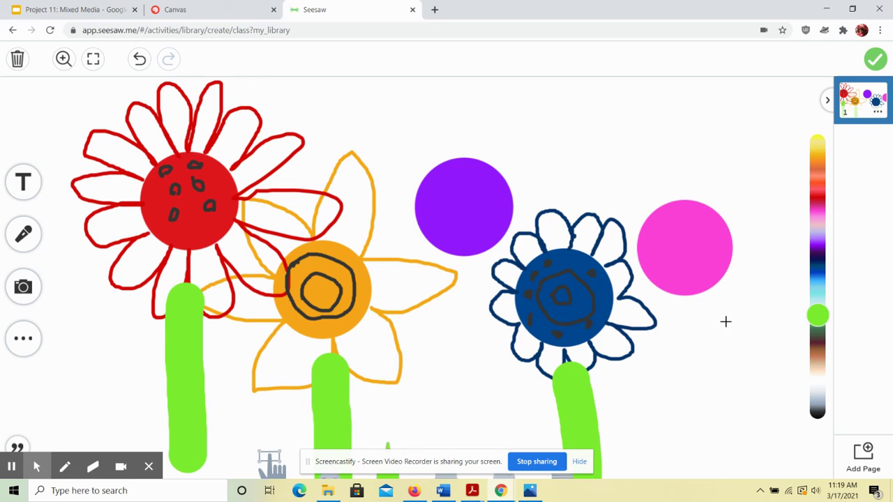
left_click_drag(695, 303, 696, 477)
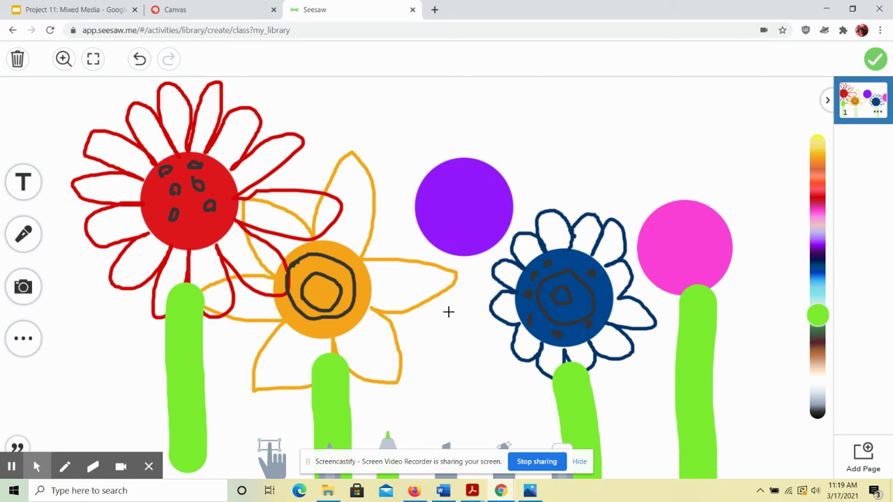
left_click_drag(467, 279, 471, 478)
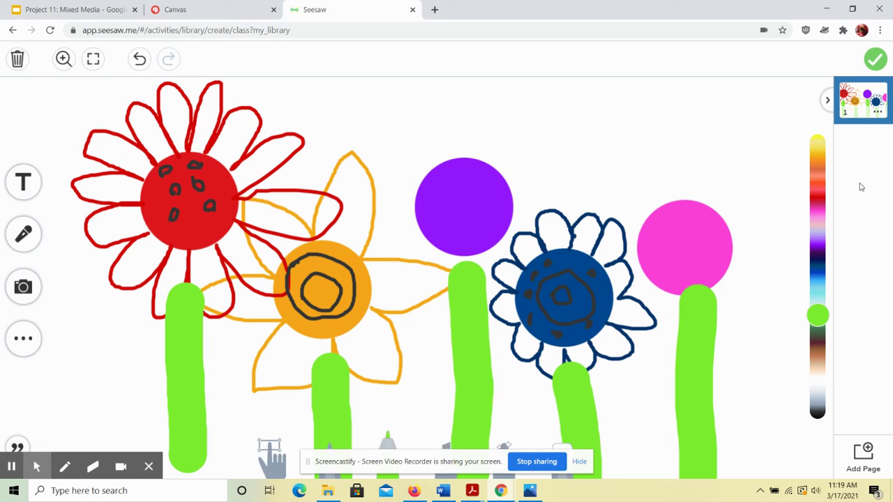